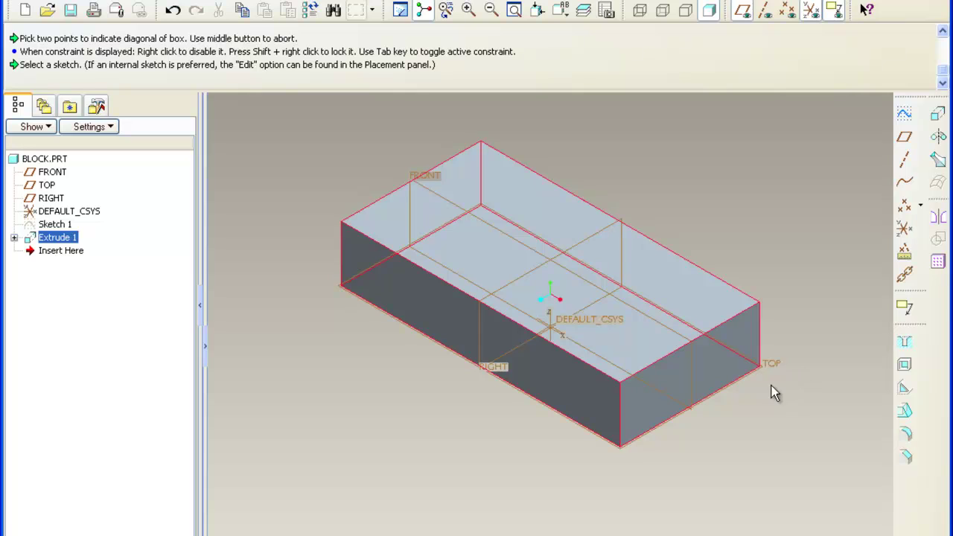
# Begin Sketch 2 with the block's top face as the sketch plane
pyautogui.click(621, 444)
pyautogui.click(904, 115)
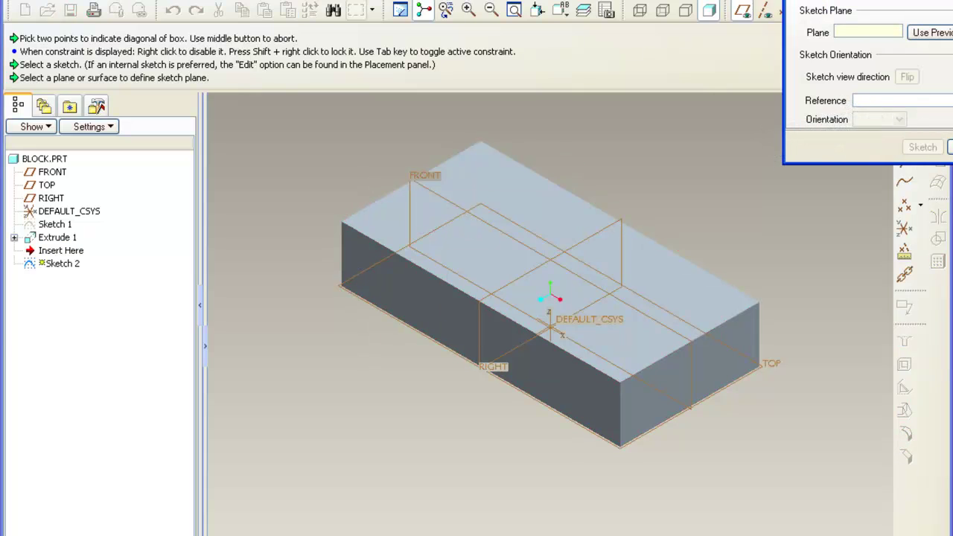
pyautogui.moveTo(865, 0); pyautogui.dragTo(795, 26)
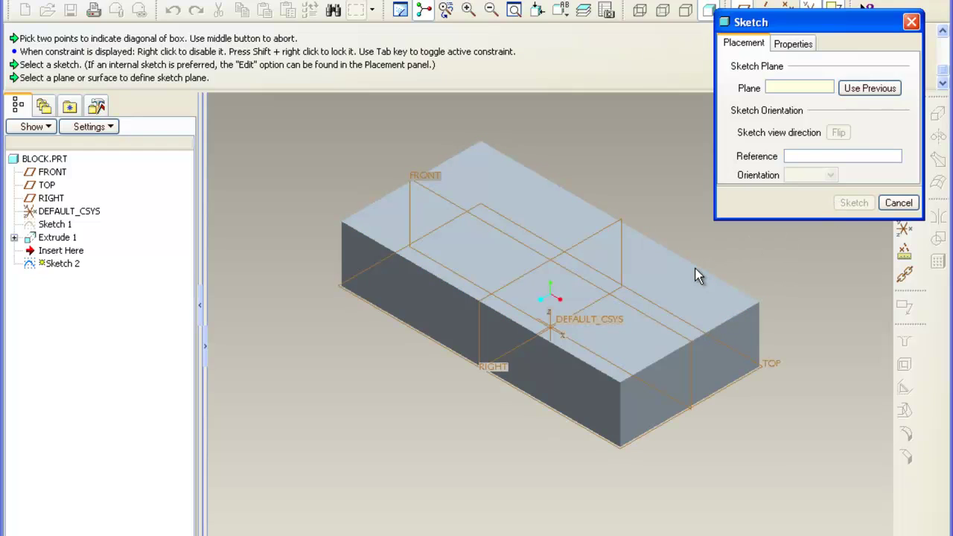
pyautogui.click(698, 276)
pyautogui.click(853, 203)
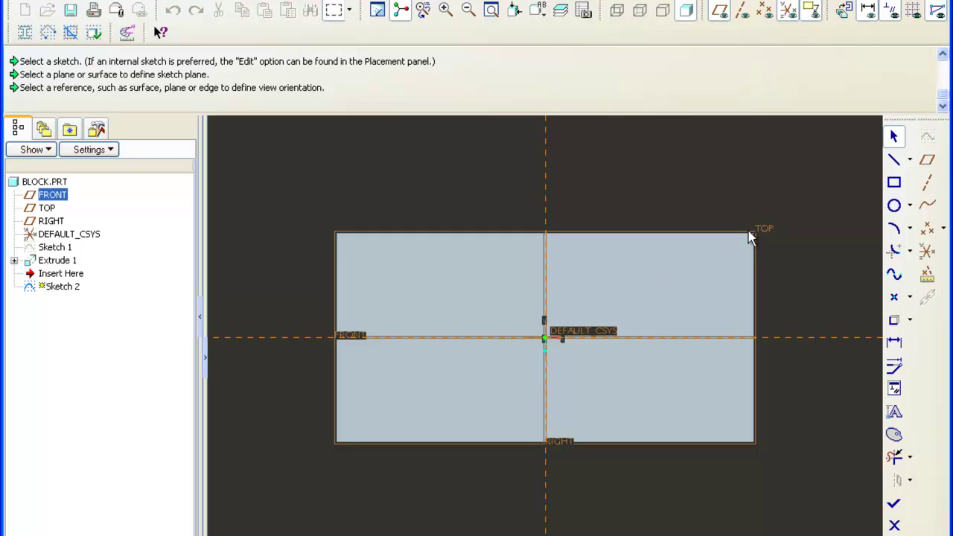
# Draw a centre-and-point circle in the upper-left area of the block face
pyautogui.click(894, 209)
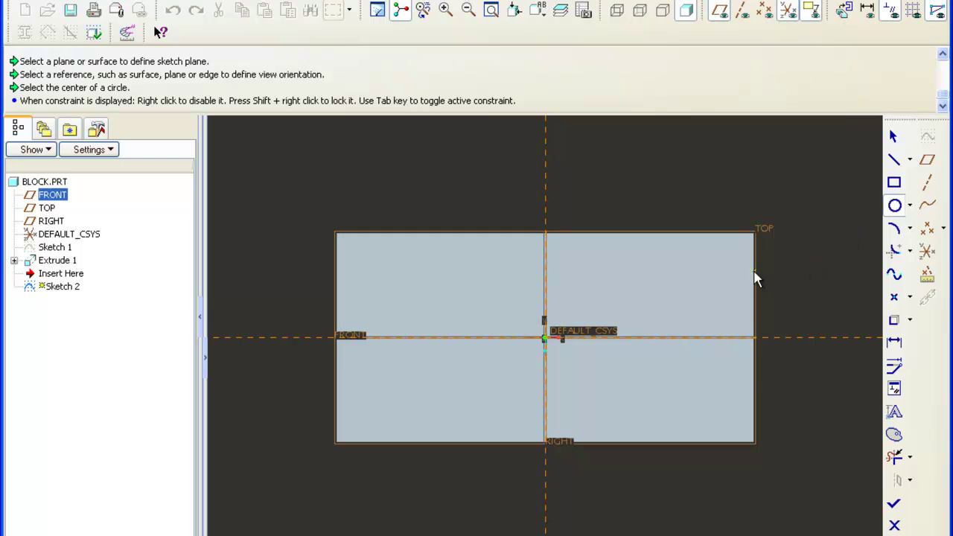
pyautogui.click(414, 299)
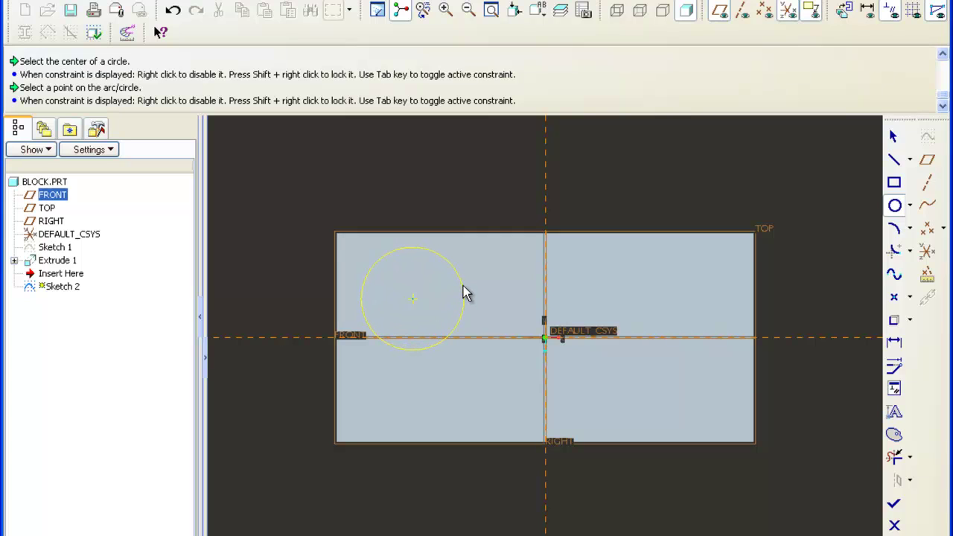
pyautogui.click(464, 289)
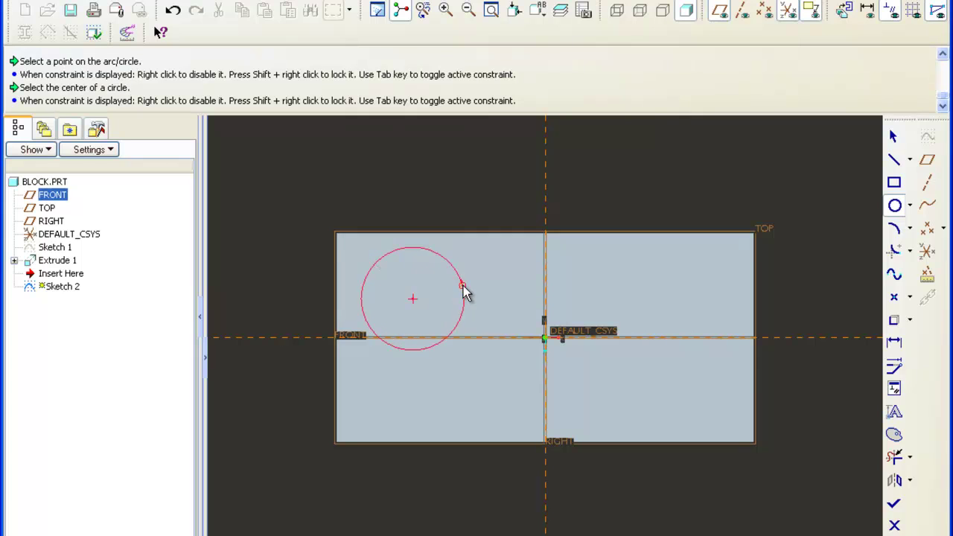
# Set the circle's diameter to 150 and its reference distances to 300 and 100
pyautogui.middleClick(442, 372)
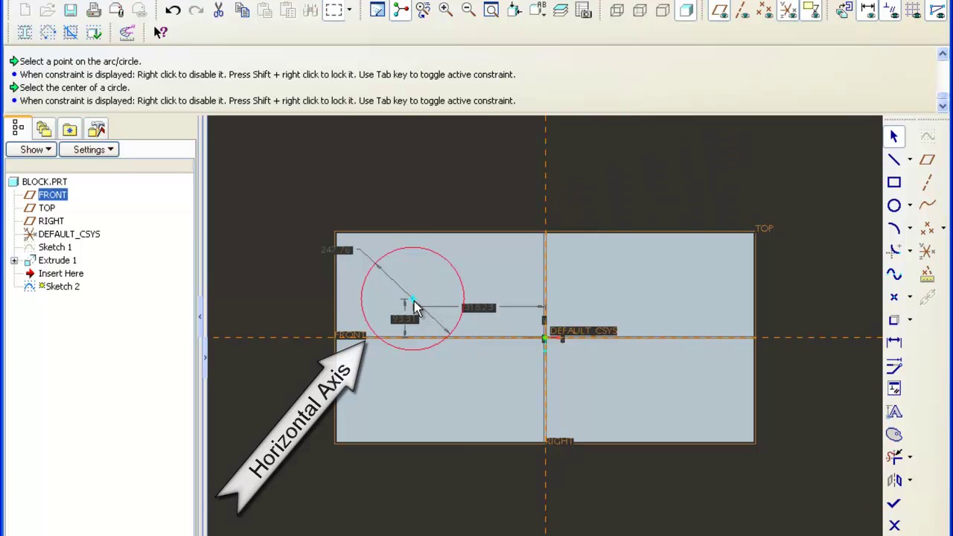
pyautogui.click(346, 250)
pyautogui.doubleClick(347, 250)
pyautogui.write('150')
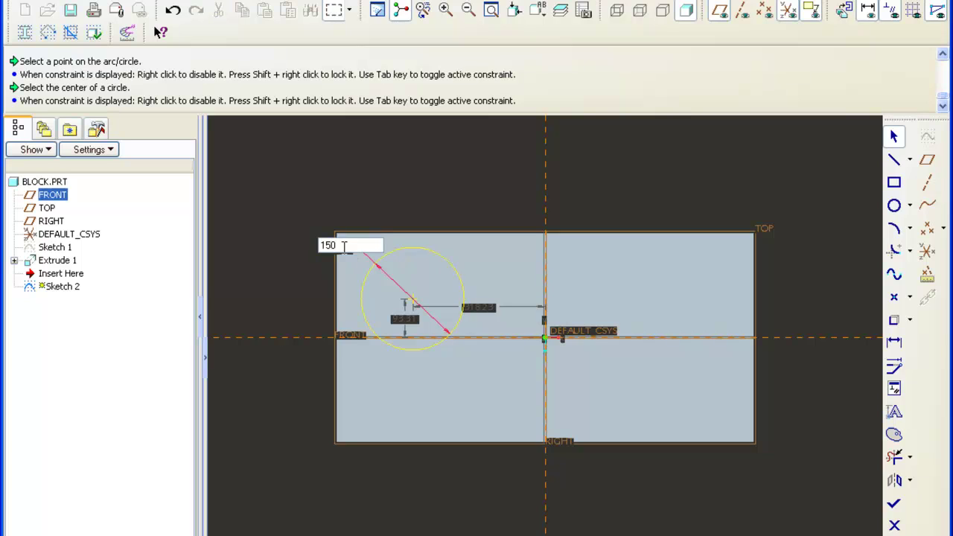
pyautogui.press('Return')
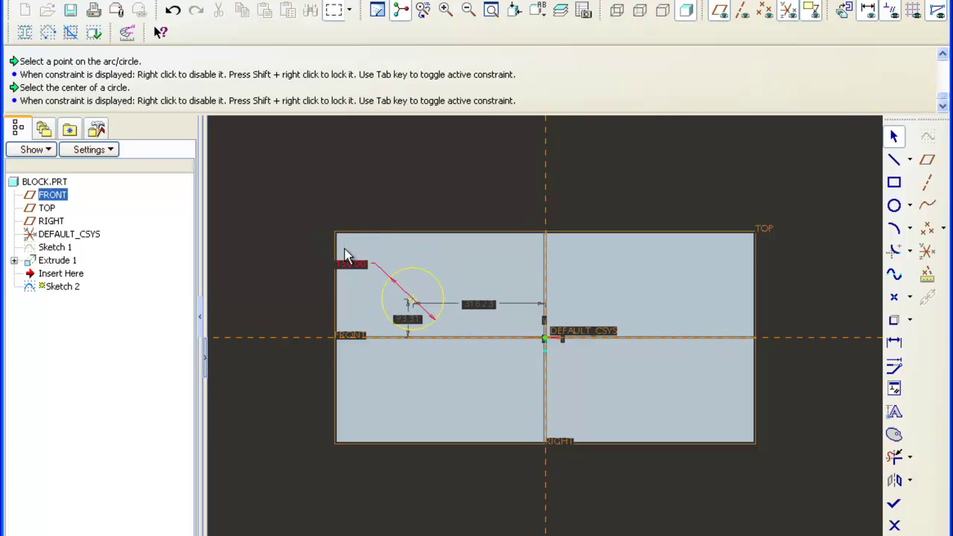
pyautogui.doubleClick(478, 305)
pyautogui.write('300')
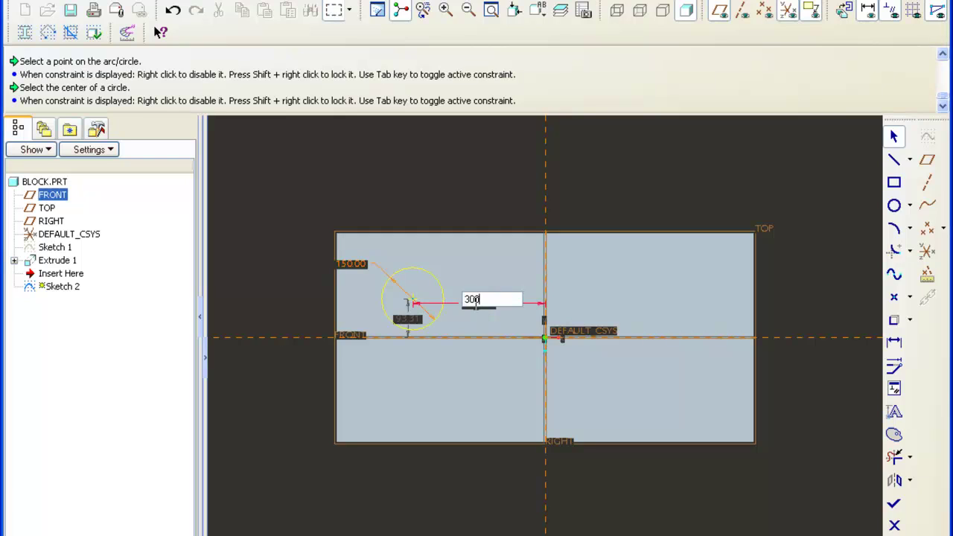
pyautogui.press('Return')
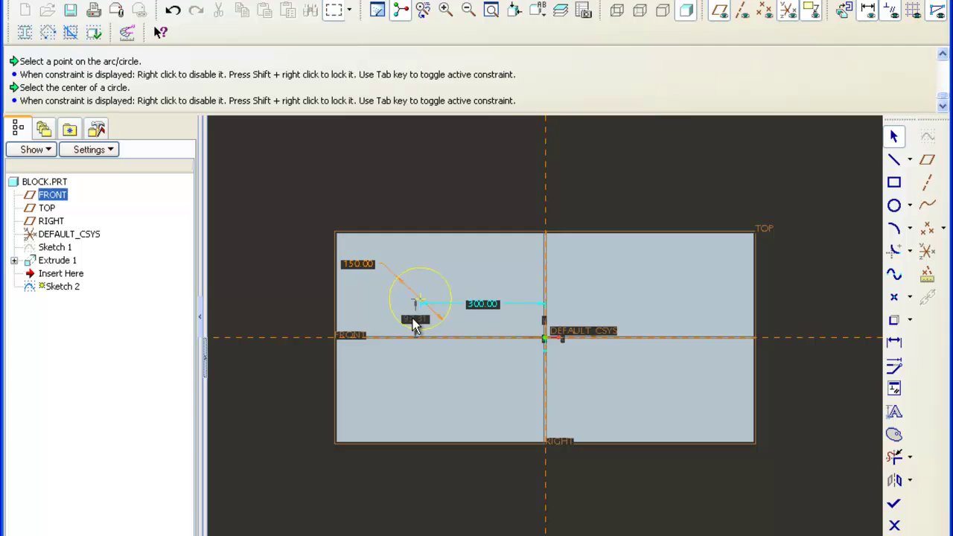
pyautogui.doubleClick(416, 322)
pyautogui.press('BackSpace')
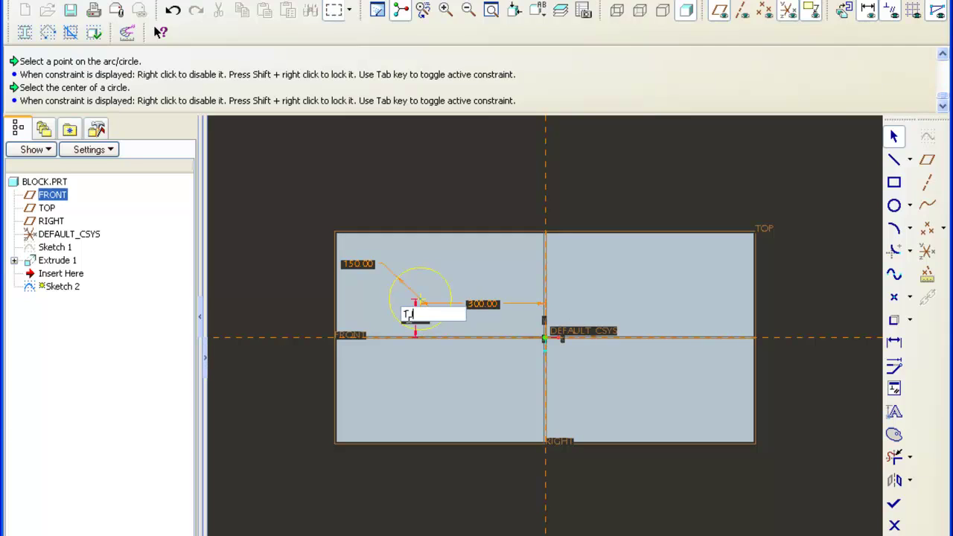
pyautogui.write('100')
pyautogui.press('Return')
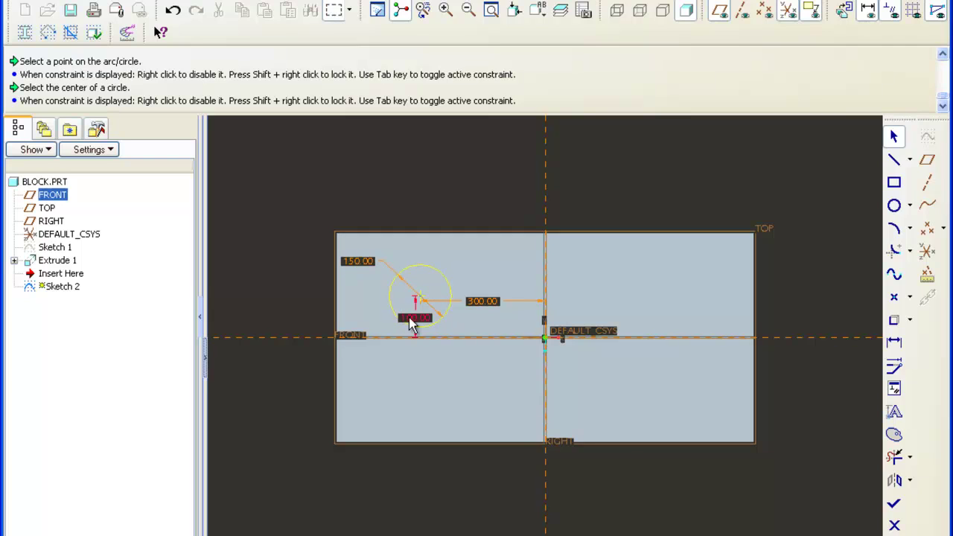
# Finish Sketch 2 and show the block in a slightly rotated isometric view
pyautogui.click(894, 507)
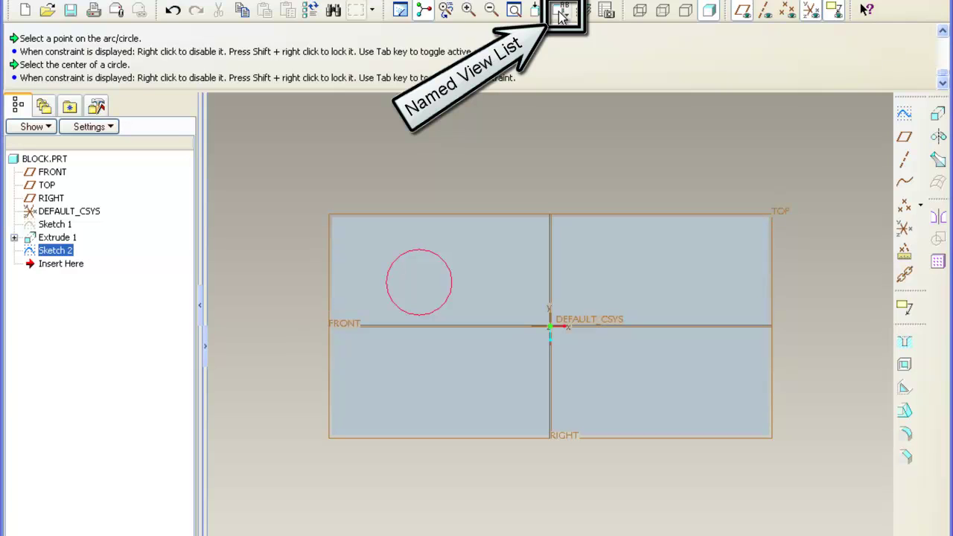
pyautogui.click(561, 12)
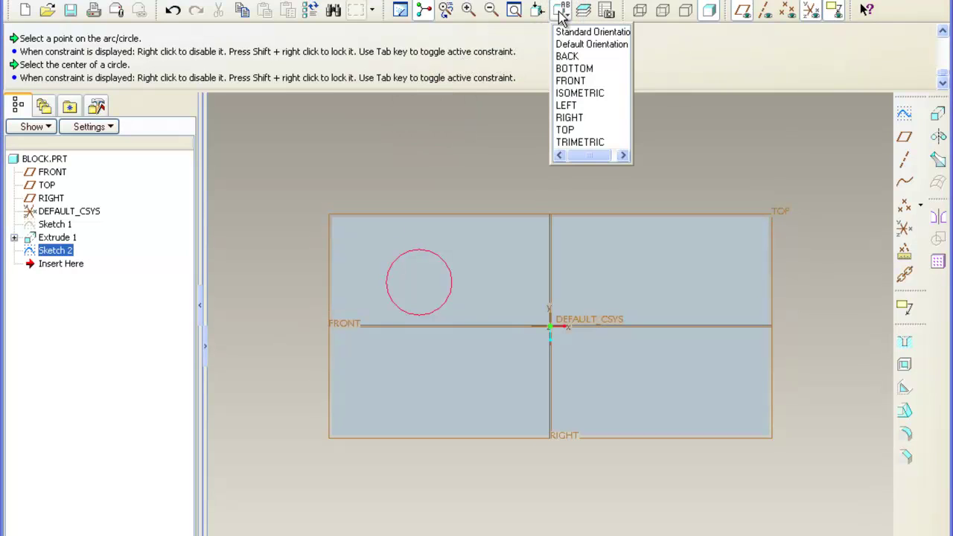
pyautogui.click(573, 95)
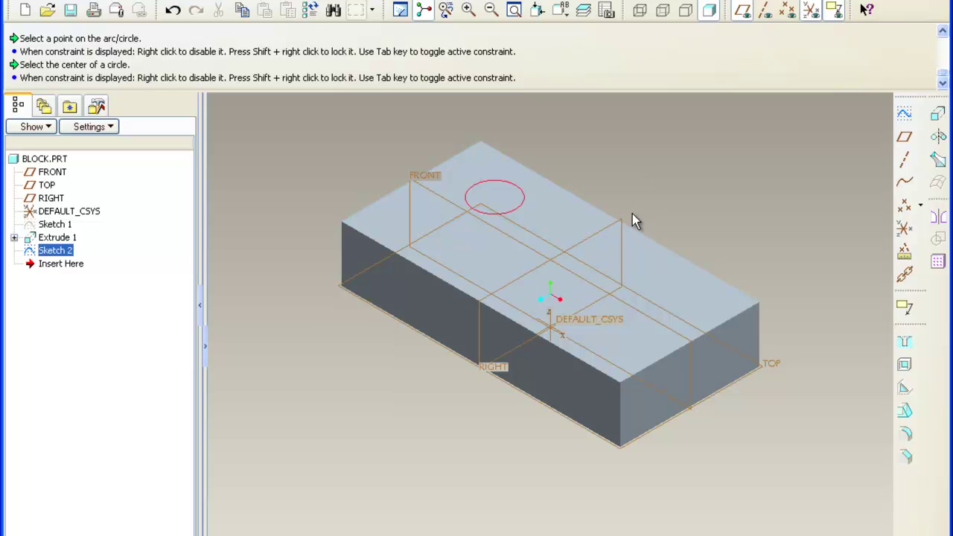
pyautogui.moveTo(632, 211)
pyautogui.mouseDown(button='middle')
pyautogui.moveTo(636, 162)
pyautogui.moveTo(636, 200)
pyautogui.moveTo(692, 181)
pyautogui.moveTo(721, 149)
pyautogui.moveTo(638, 201)
pyautogui.moveTo(623, 192)
pyautogui.moveTo(647, 210)
pyautogui.mouseUp(button='middle')
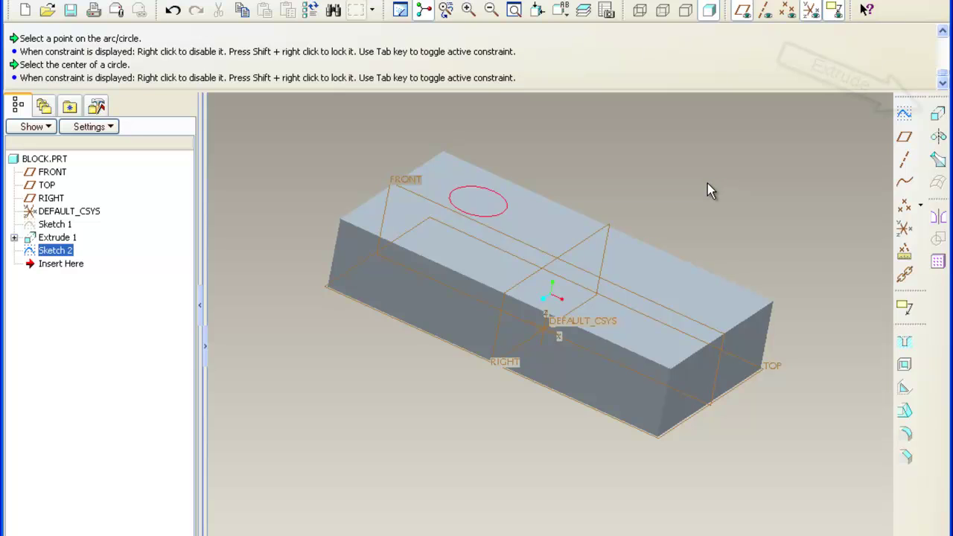
# Extrude the circle as a 100-deep remove-material cut down into the block
pyautogui.click(937, 114)
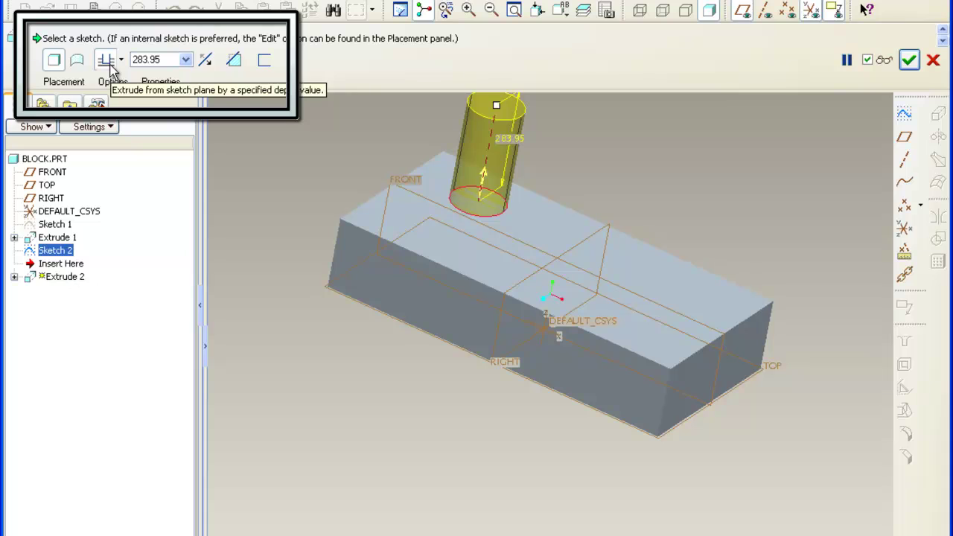
pyautogui.doubleClick(160, 59)
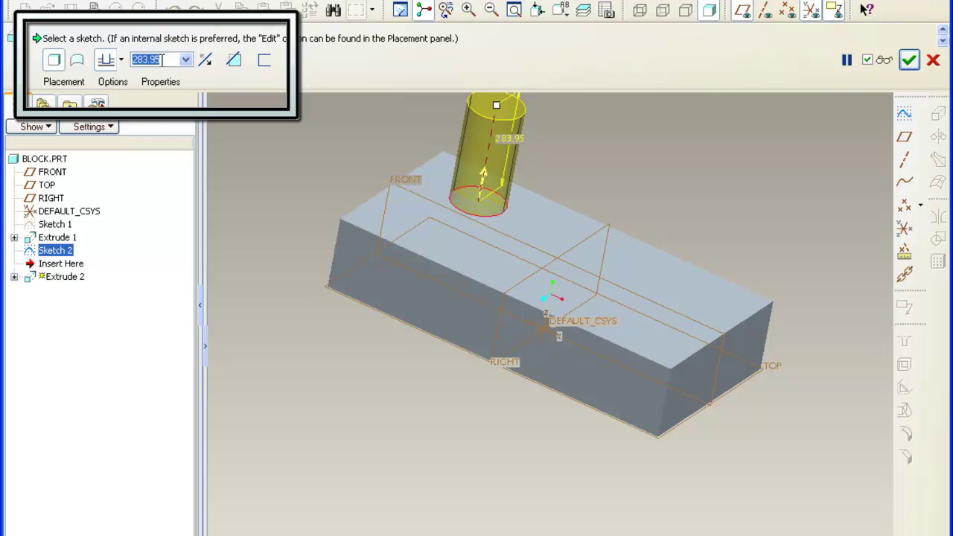
pyautogui.write('100')
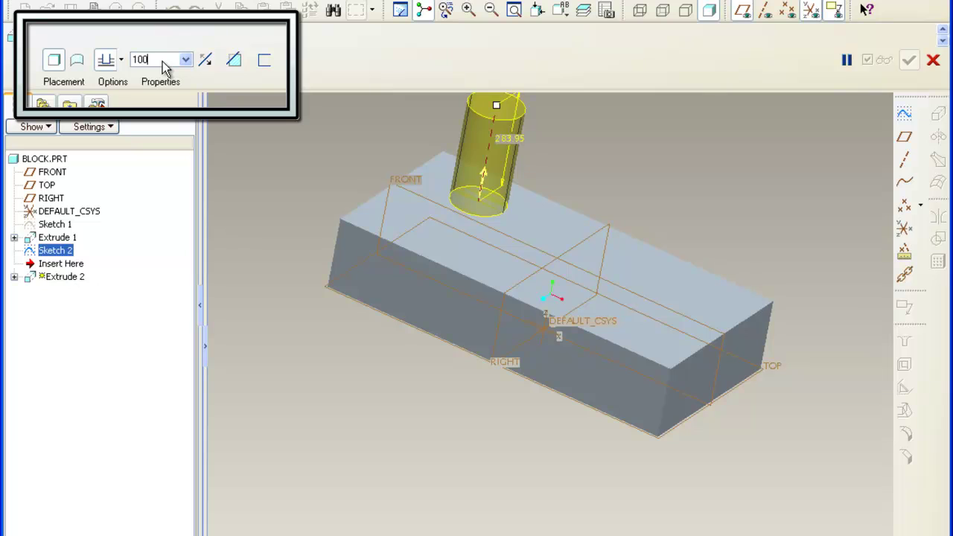
pyautogui.press('Return')
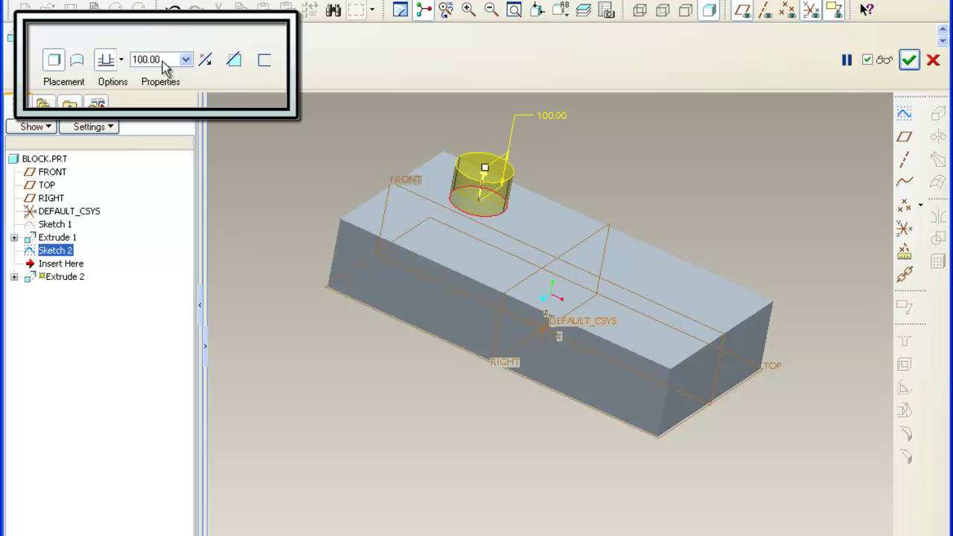
pyautogui.click(206, 62)
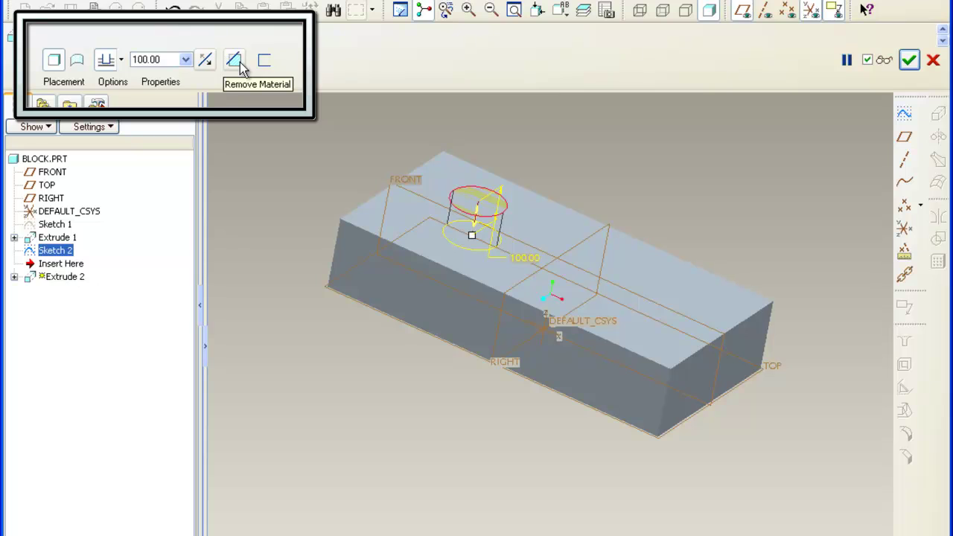
pyautogui.click(236, 64)
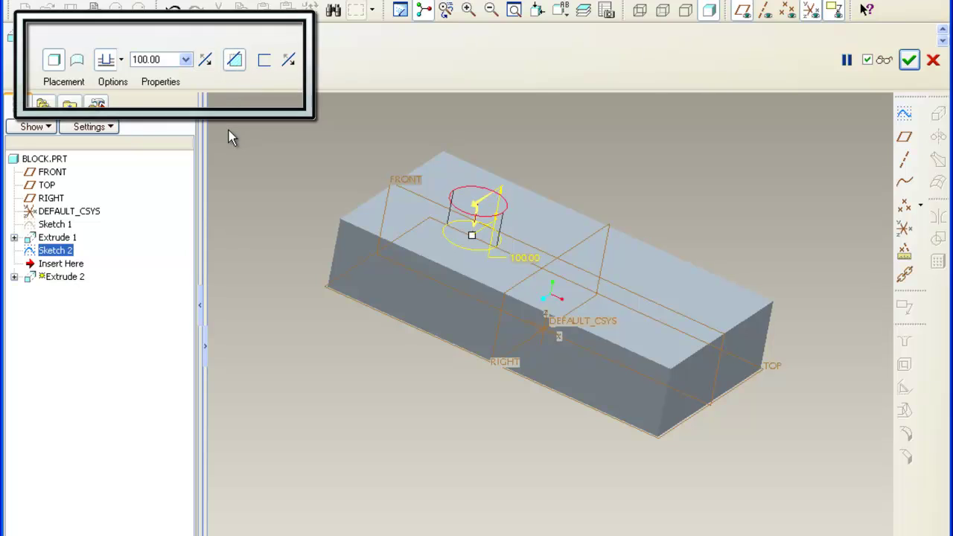
pyautogui.click(908, 61)
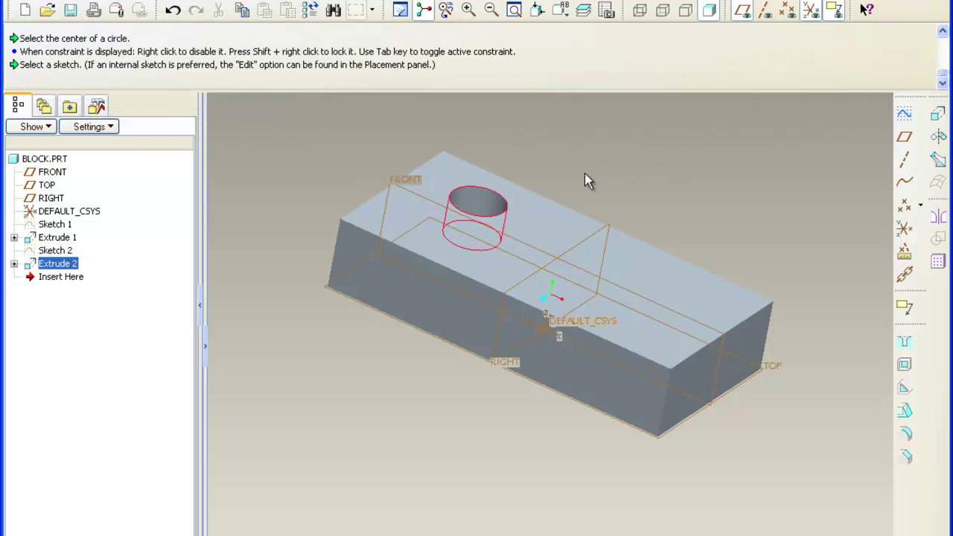
# Rotate the model to a steeper top-down view of the block
pyautogui.moveTo(572, 176)
pyautogui.mouseDown(button='middle')
pyautogui.moveTo(559, 217)
pyautogui.moveTo(651, 149)
pyautogui.moveTo(653, 136)
pyautogui.moveTo(528, 191)
pyautogui.moveTo(526, 154)
pyautogui.moveTo(549, 145)
pyautogui.moveTo(566, 154)
pyautogui.moveTo(568, 171)
pyautogui.mouseUp(button='middle')
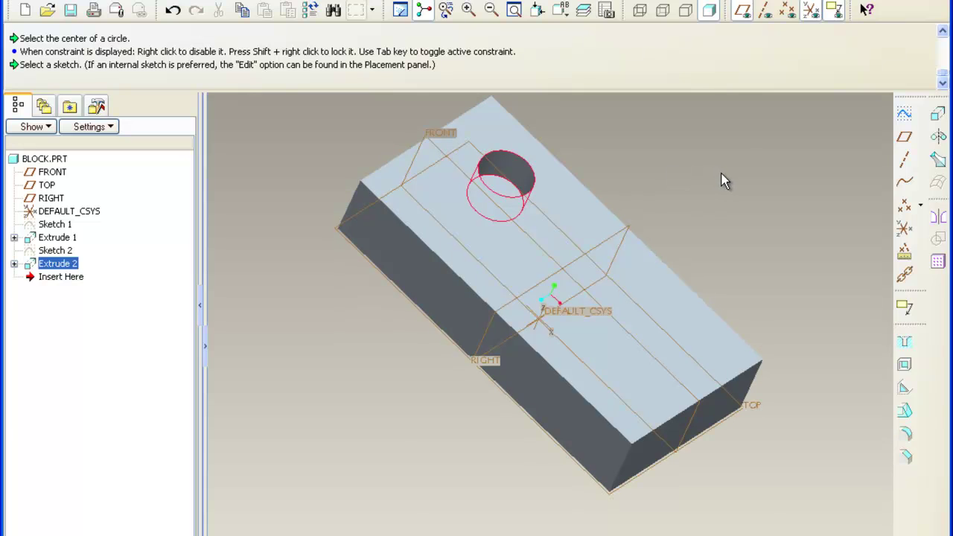
# Start Sketch 3 reusing the previous sketch plane on the block's top face
pyautogui.click(903, 115)
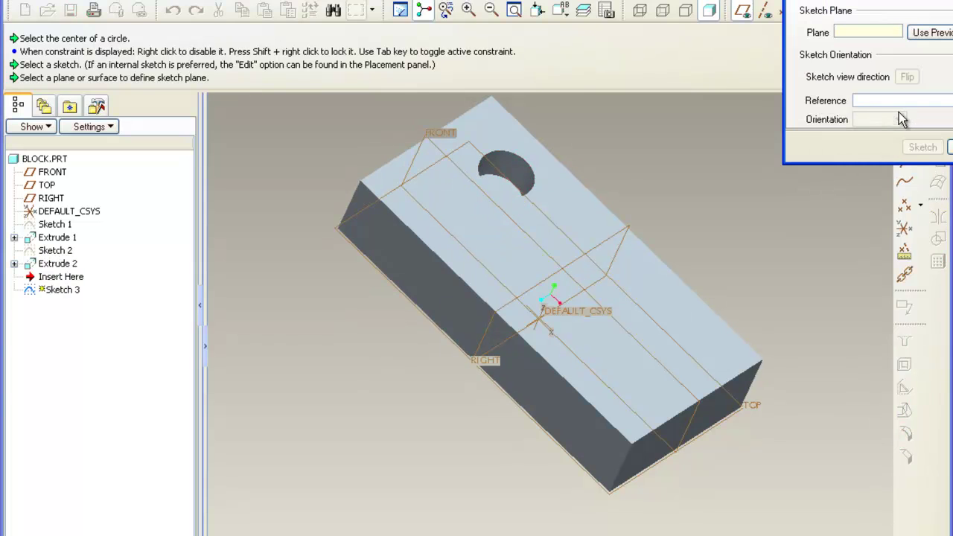
pyautogui.moveTo(863, 4); pyautogui.dragTo(797, 11)
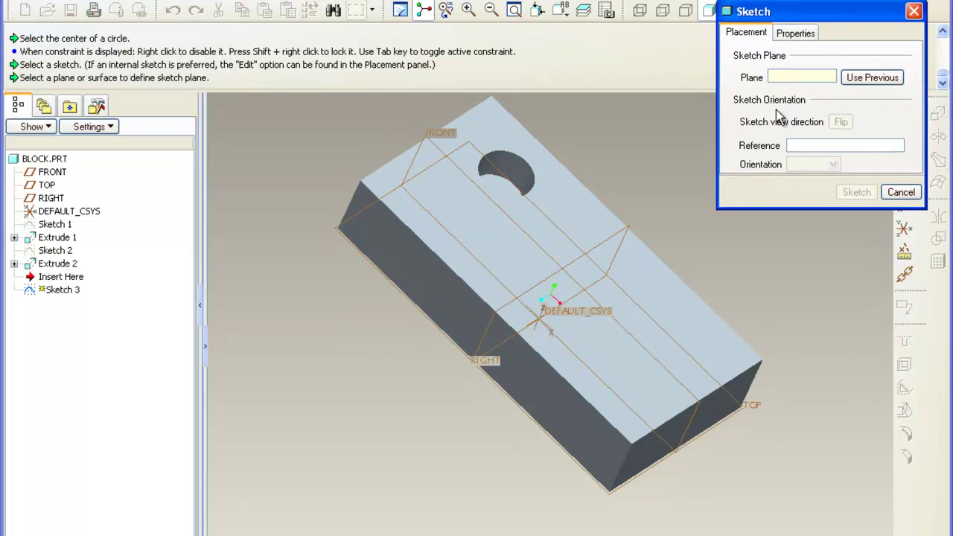
pyautogui.click(856, 80)
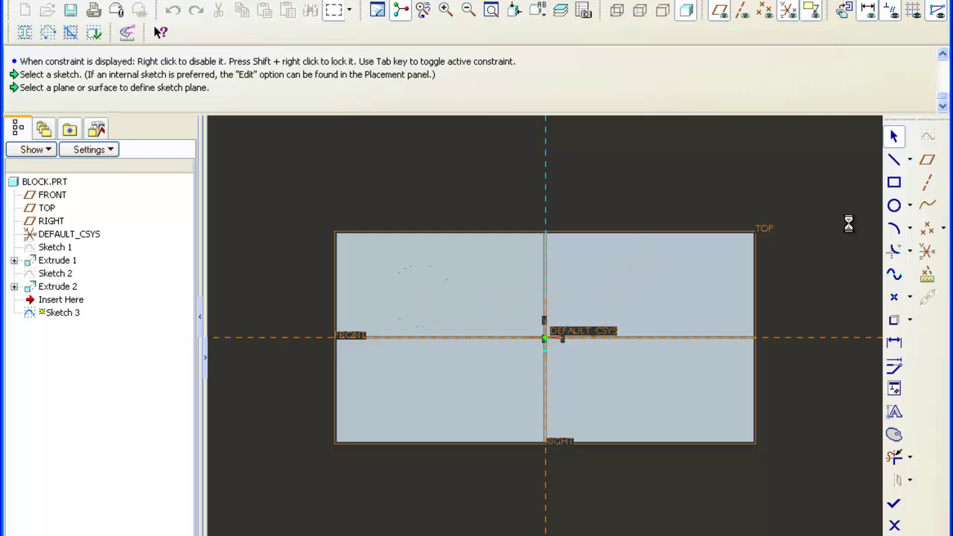
pyautogui.click(895, 182)
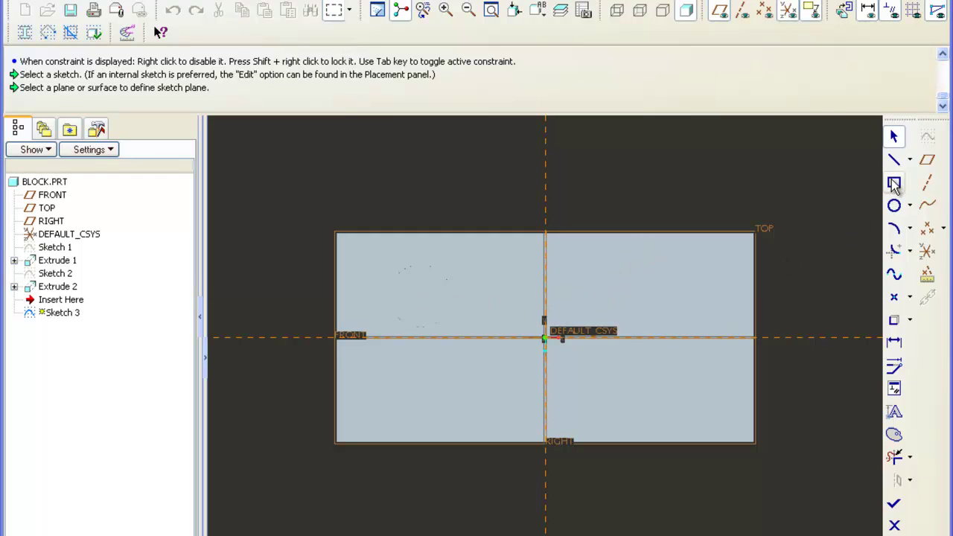
# Draw a rectangle upper-right and a circle centred on the vertical axis below the origin
pyautogui.click(581, 259)
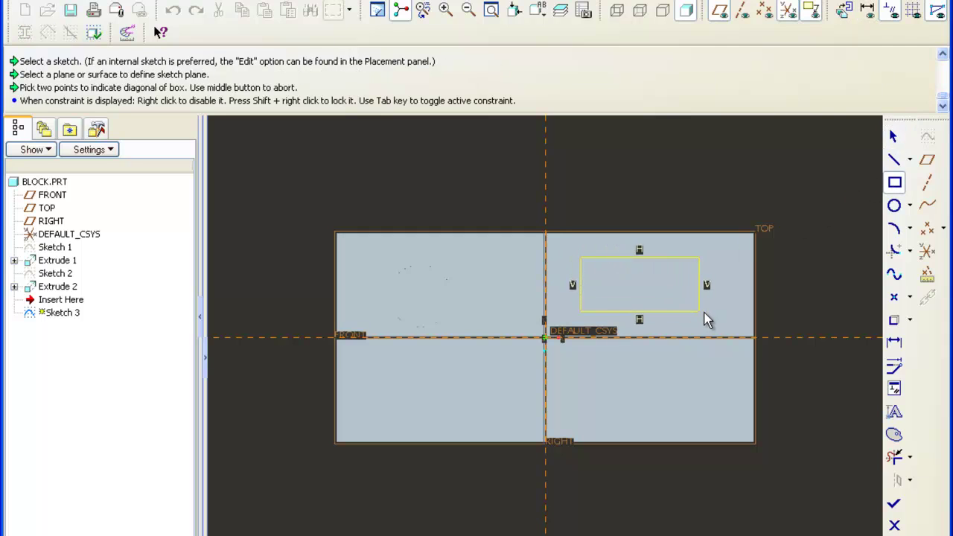
pyautogui.click(717, 313)
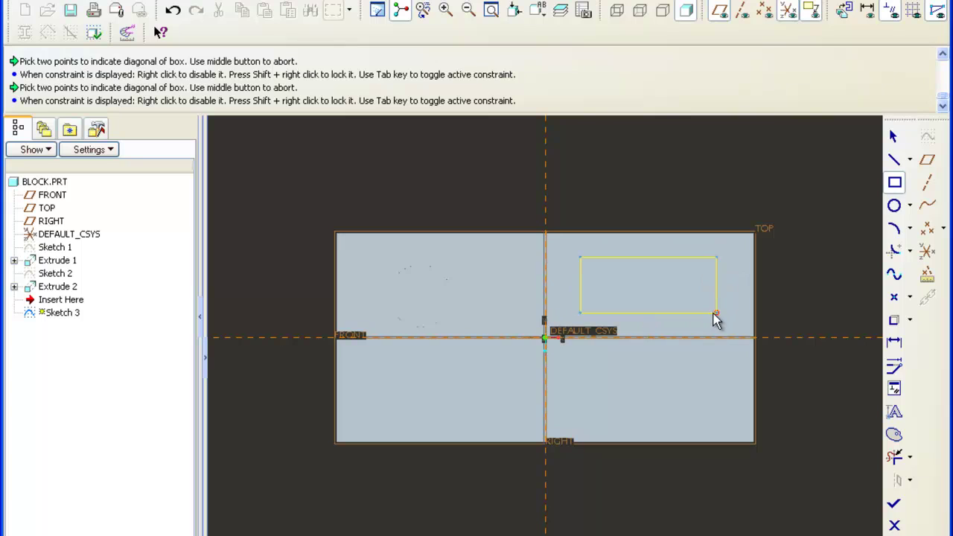
pyautogui.moveTo(710, 272); pyautogui.dragTo(638, 281, button='right')
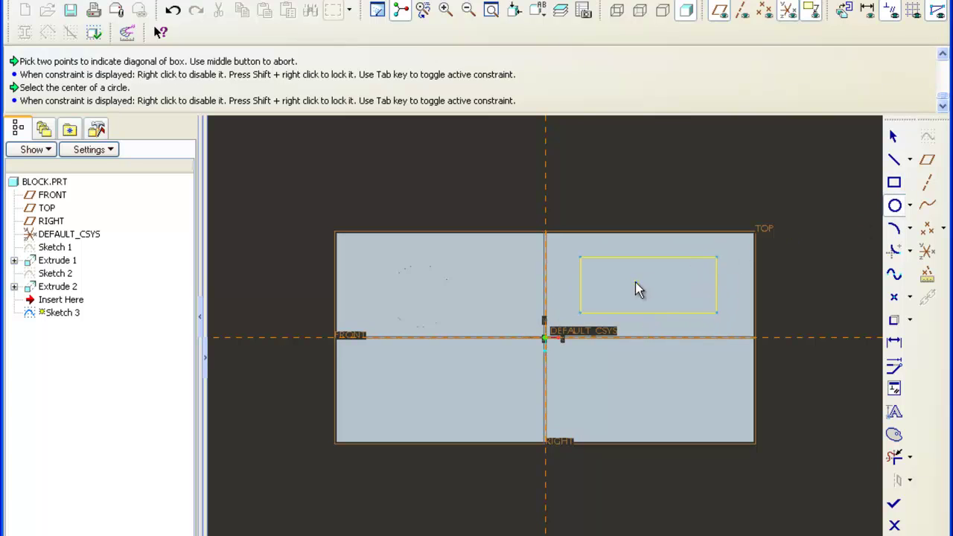
pyautogui.click(545, 387)
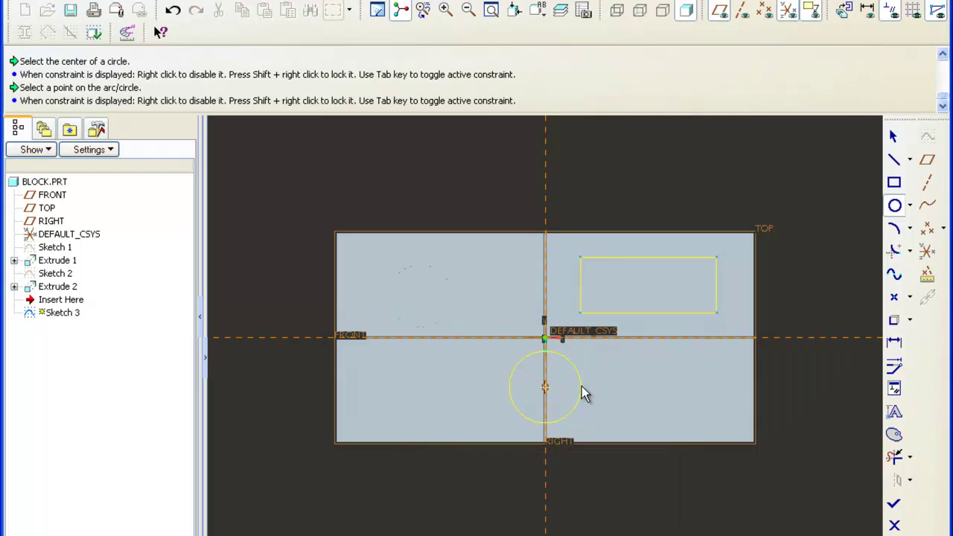
pyautogui.click(581, 387)
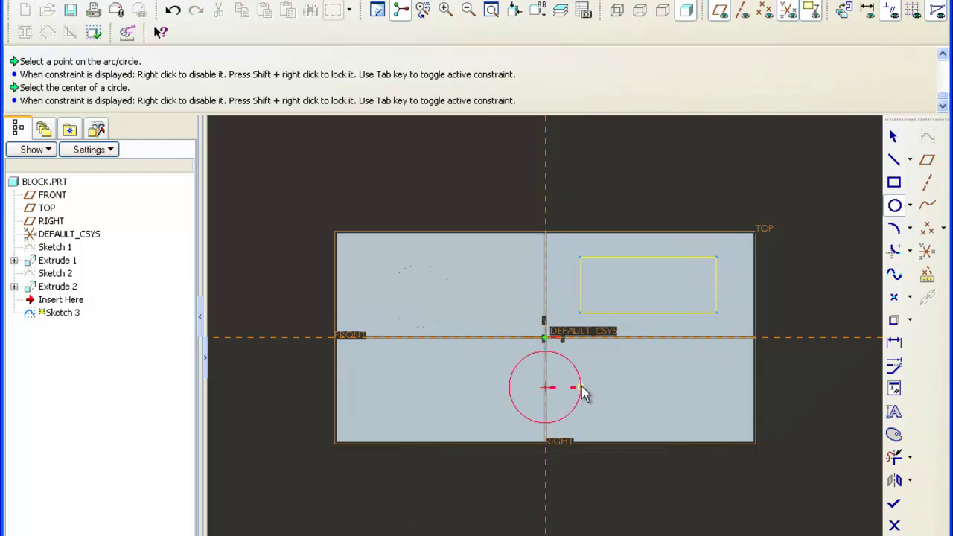
# Give the lower circle a 150 diameter with its centre 120 below the horizontal reference
pyautogui.middleClick(668, 376)
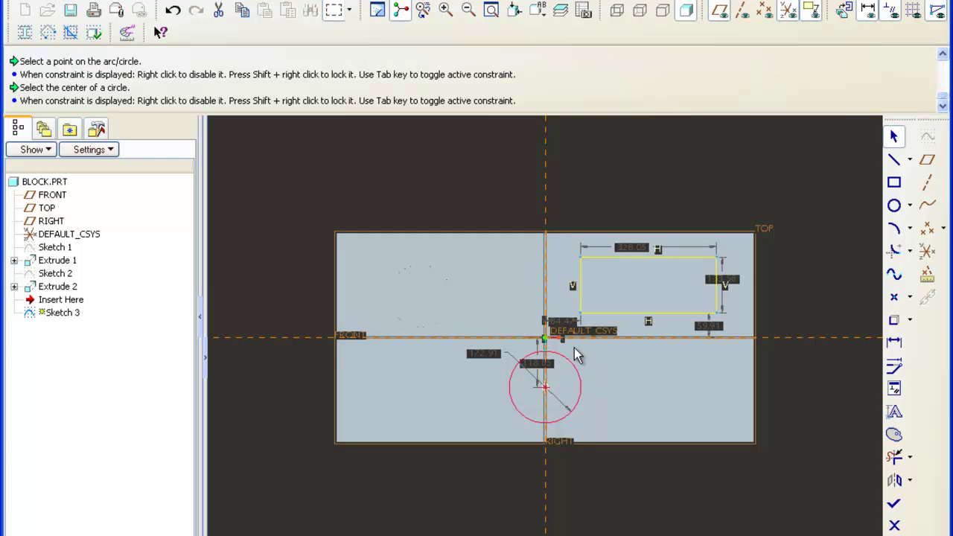
pyautogui.doubleClick(480, 356)
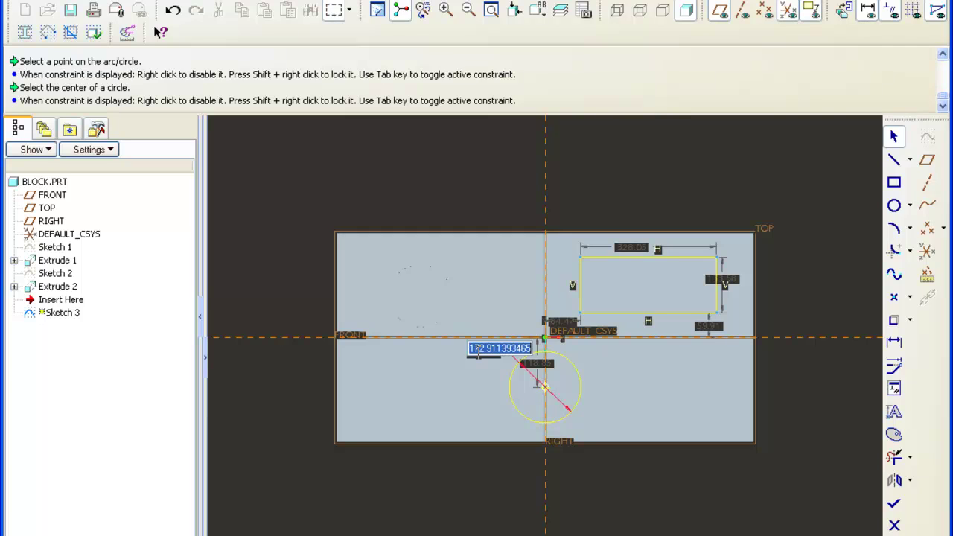
pyautogui.write('150')
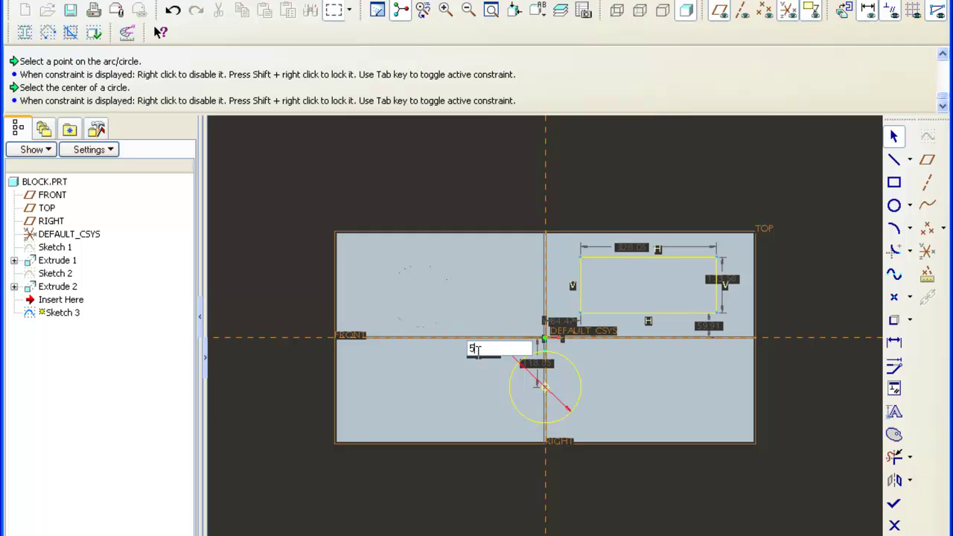
pyautogui.press('Return')
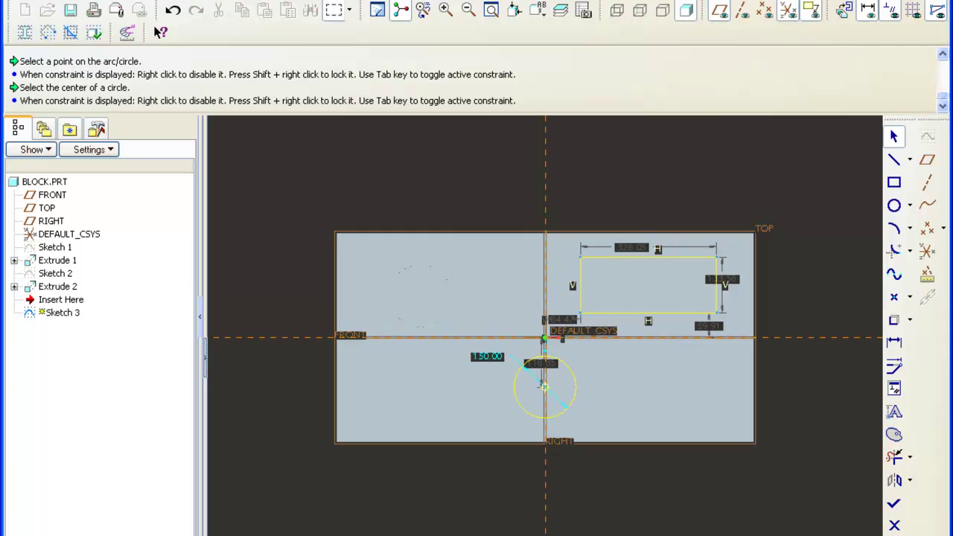
pyautogui.click(537, 367)
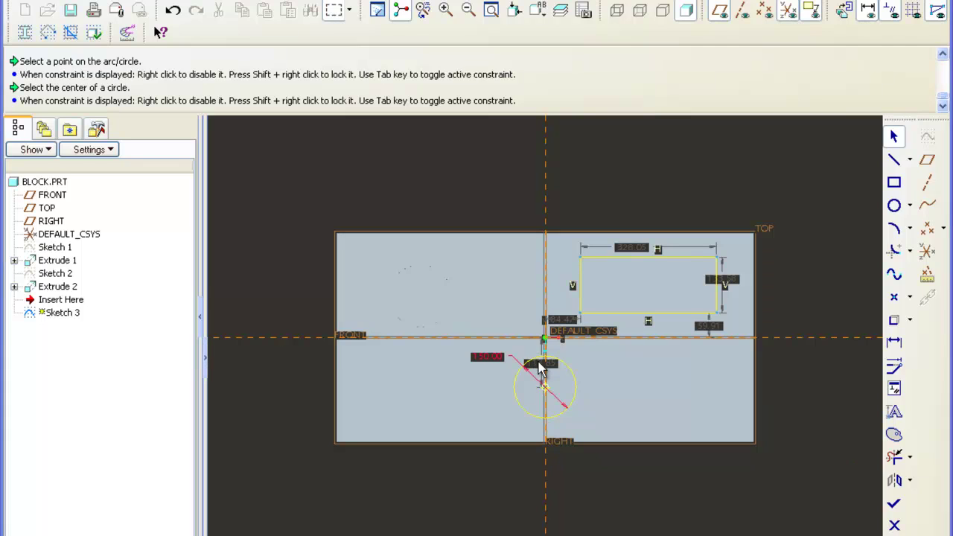
pyautogui.doubleClick(541, 365)
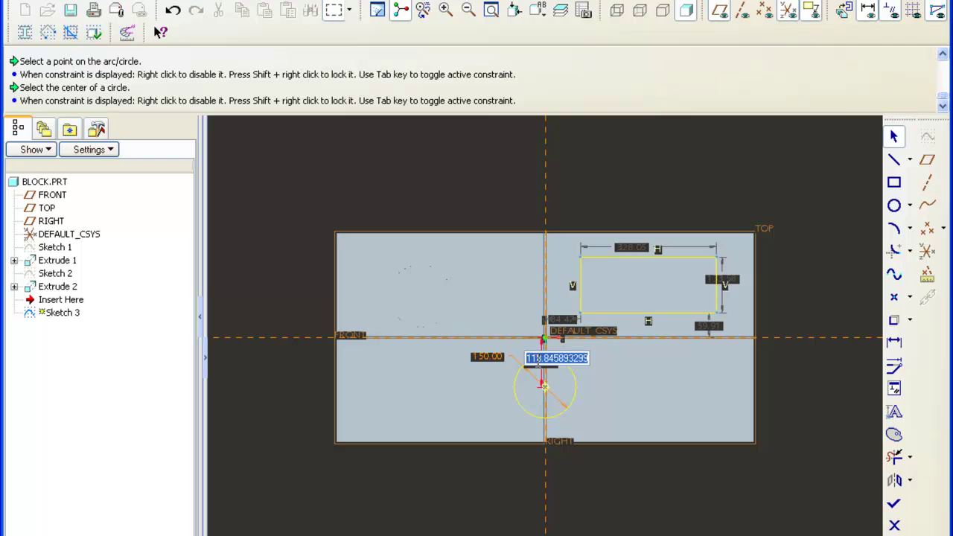
pyautogui.write('1')
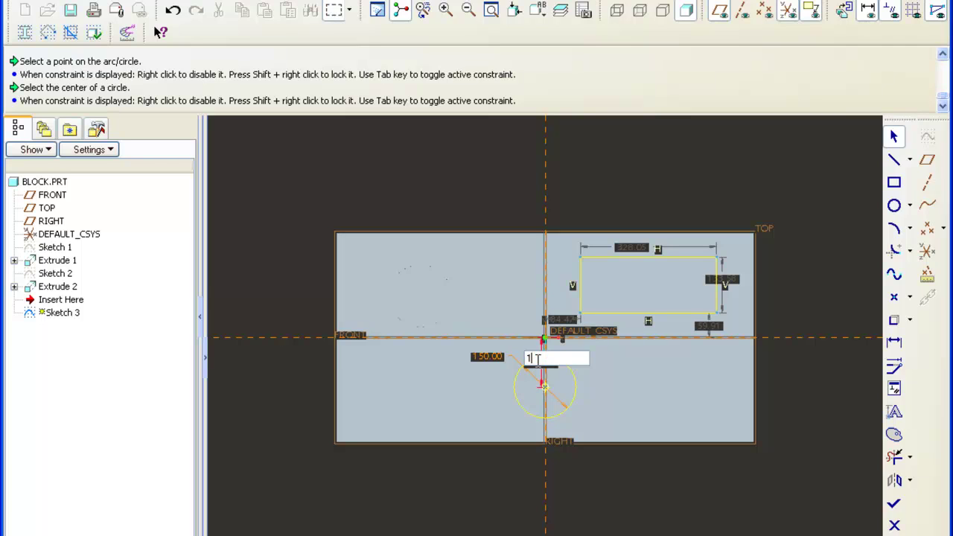
pyautogui.write('20')
pyautogui.press('Return')
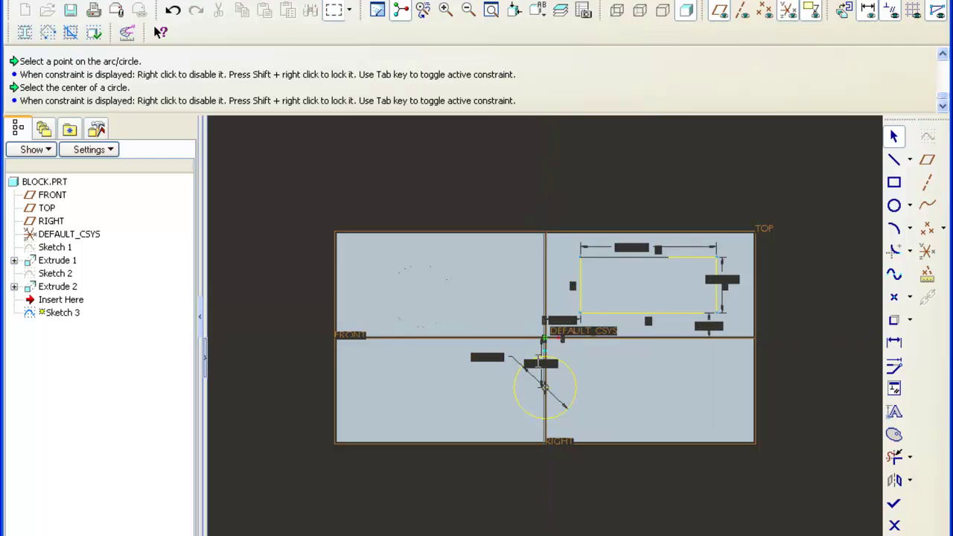
# Dimension the rectangle 250 wide by 100 high, 70 above the horizontal reference
pyautogui.doubleClick(625, 247)
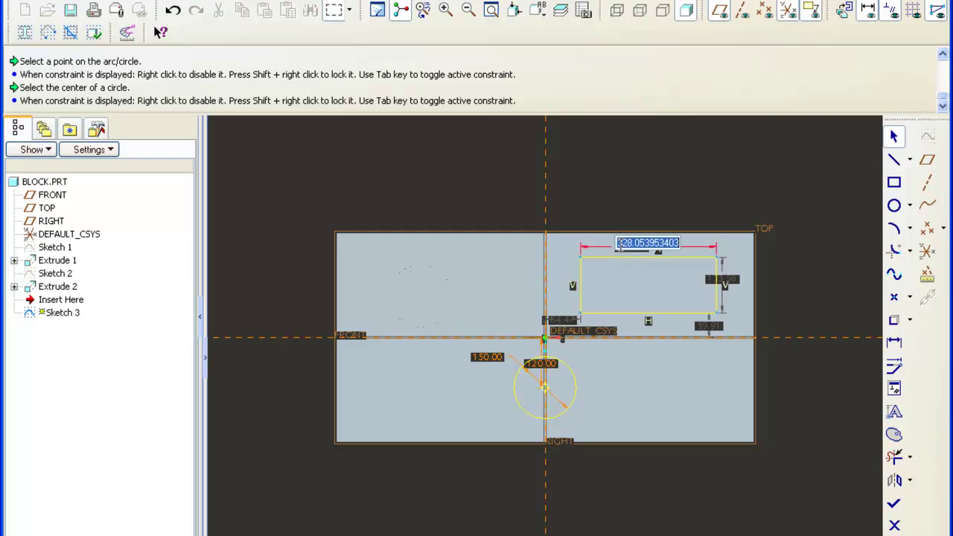
pyautogui.write('250')
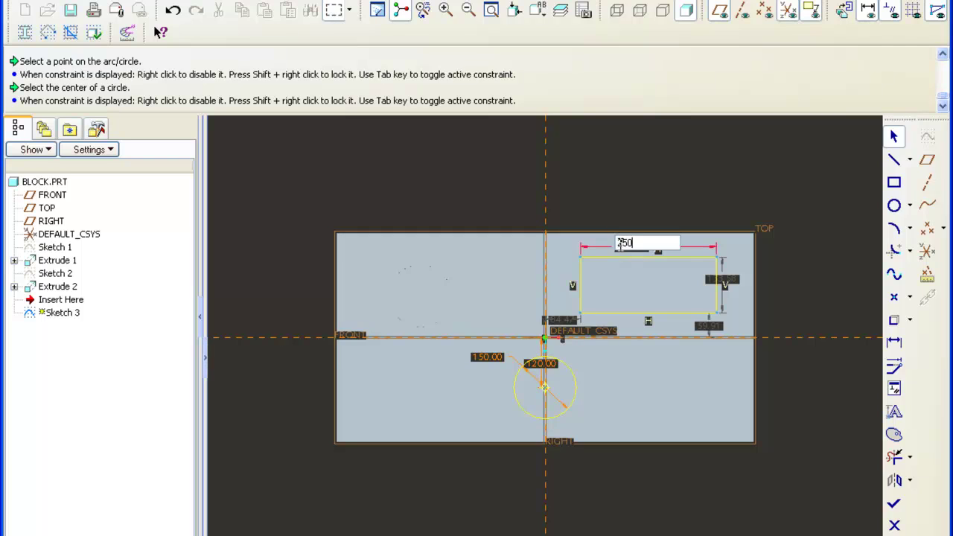
pyautogui.press('Return')
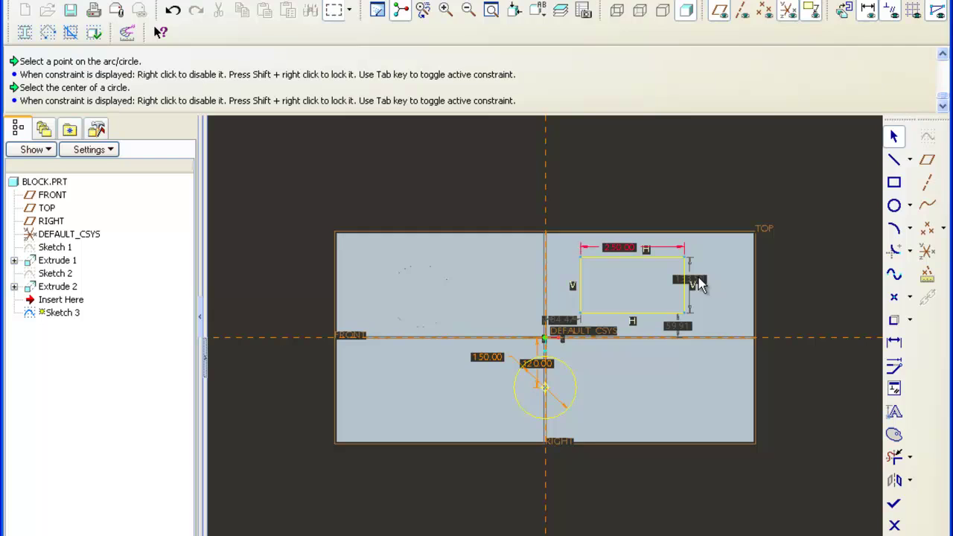
pyautogui.doubleClick(699, 280)
pyautogui.write('100')
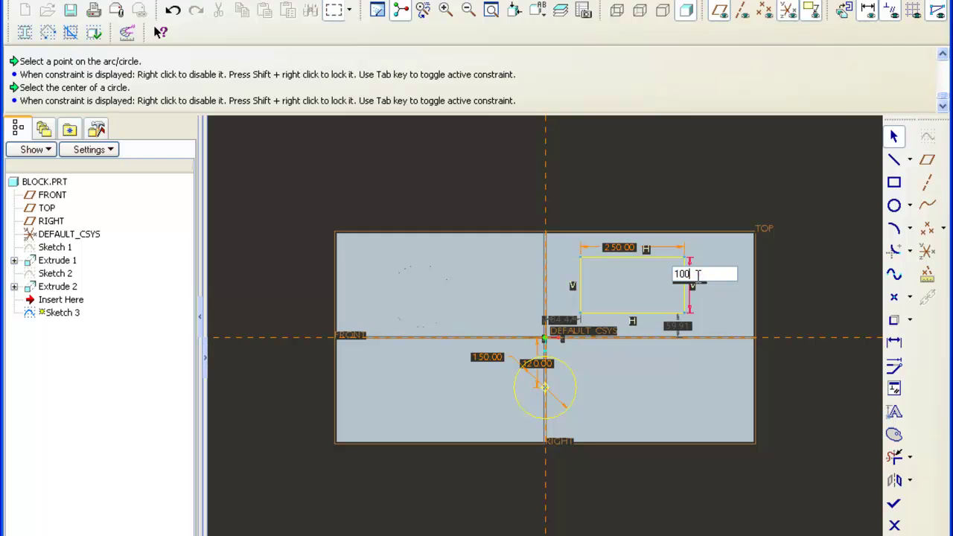
pyautogui.press('Return')
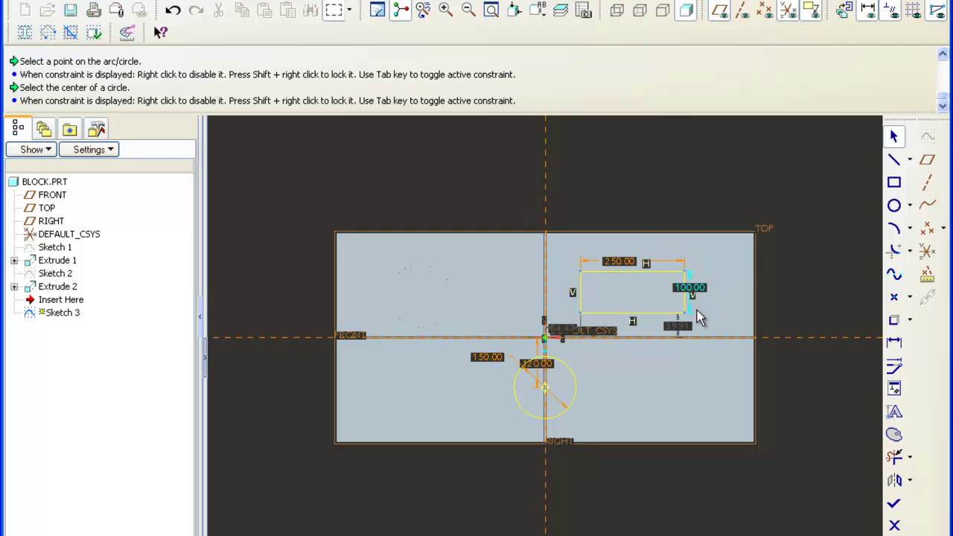
pyautogui.doubleClick(682, 326)
pyautogui.write('70')
pyautogui.press('Return')
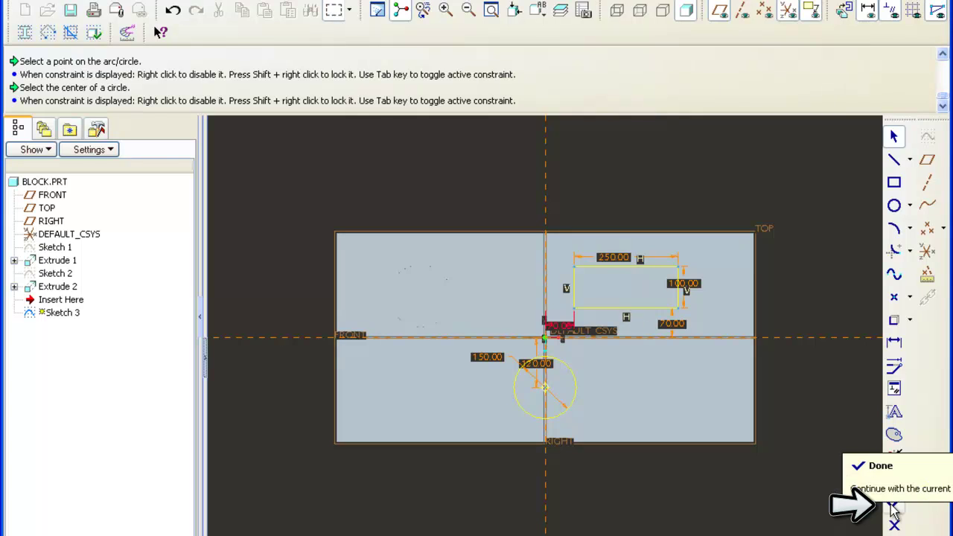
# Finish Sketch 3 and view the block in the isometric orientation from a slightly lower angle
pyautogui.click(893, 505)
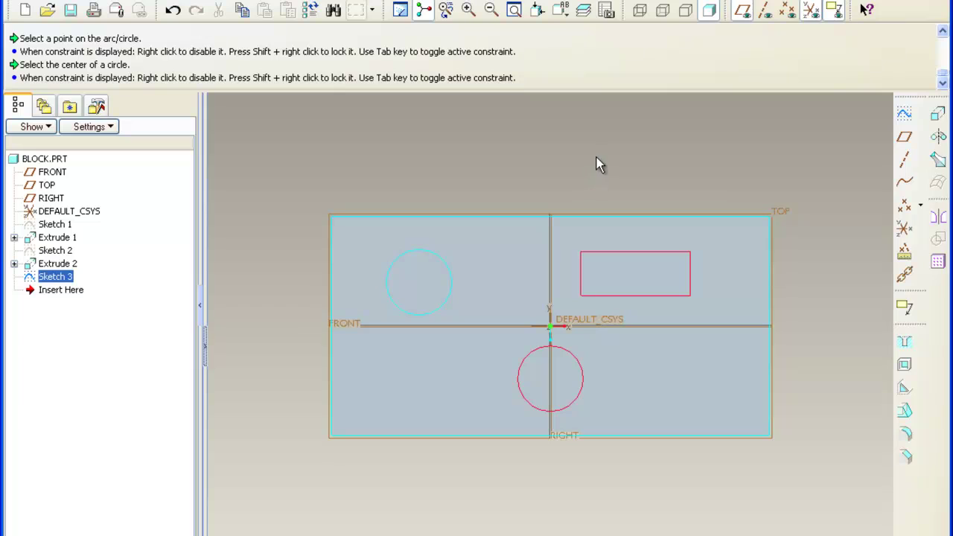
pyautogui.click(561, 11)
pyautogui.click(566, 92)
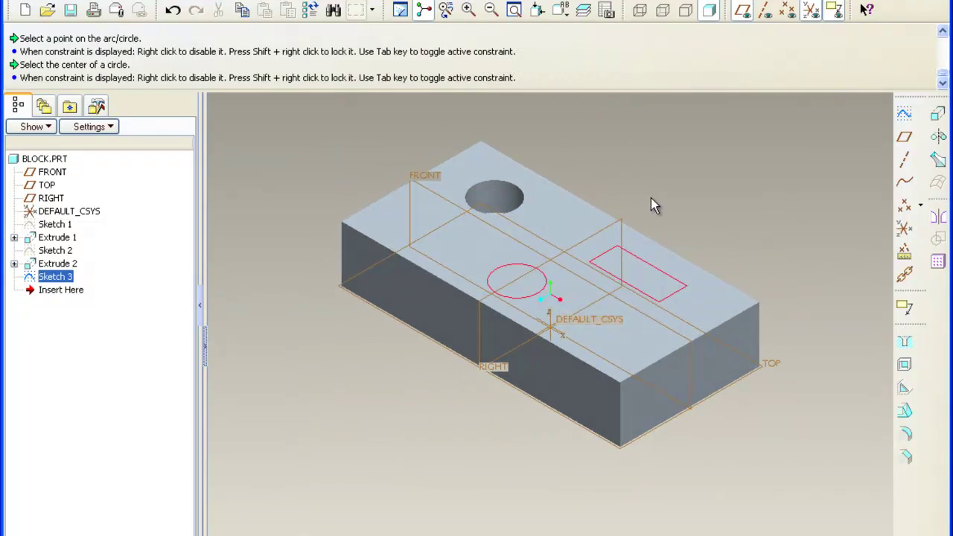
pyautogui.moveTo(650, 198)
pyautogui.mouseDown(button='middle')
pyautogui.moveTo(657, 145)
pyautogui.moveTo(658, 195)
pyautogui.mouseUp(button='middle')
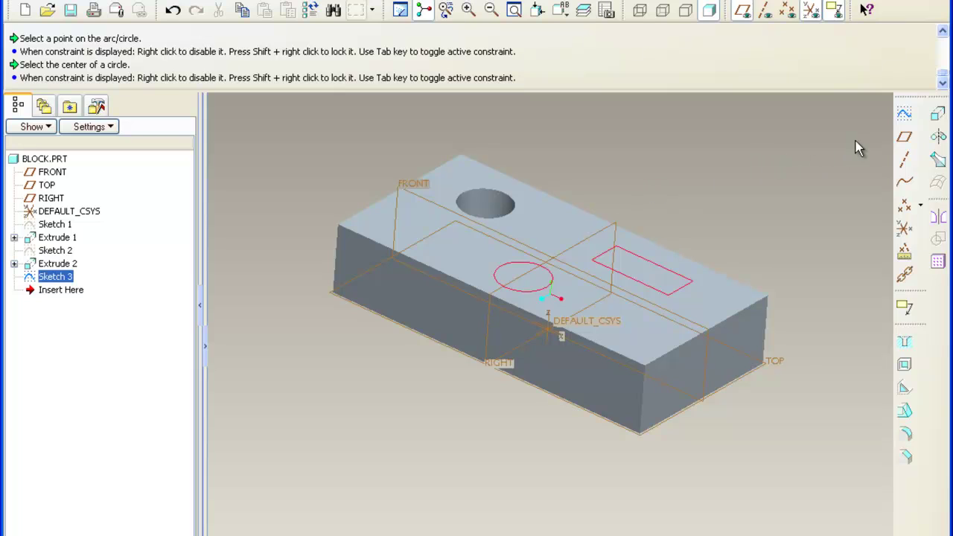
# Start an extrusion of Sketch 3 with its depth set to intersect all surfaces
pyautogui.click(937, 118)
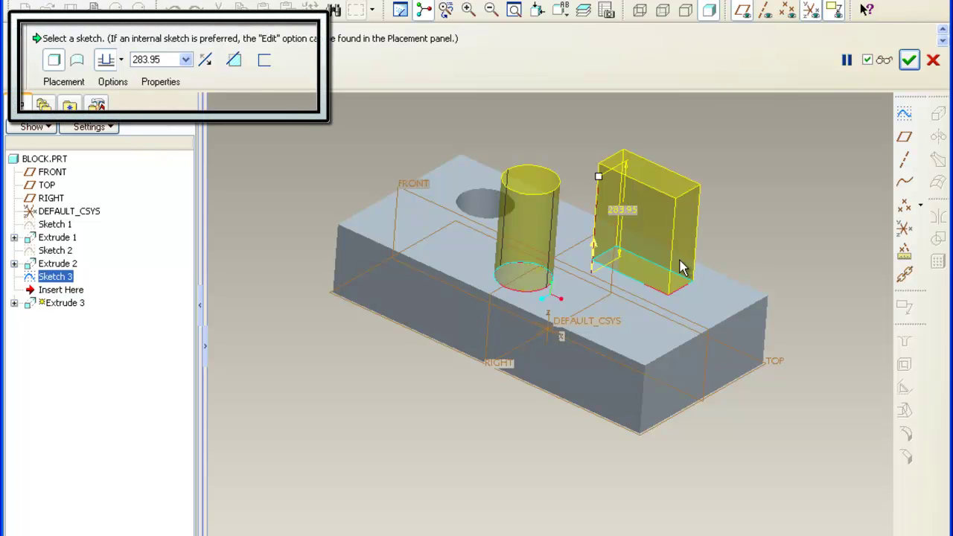
pyautogui.click(124, 61)
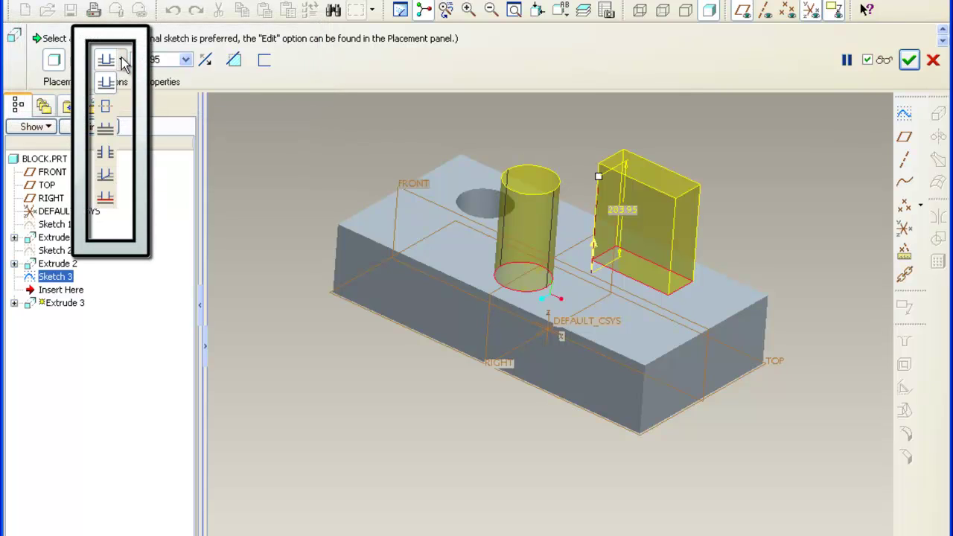
pyautogui.click(105, 153)
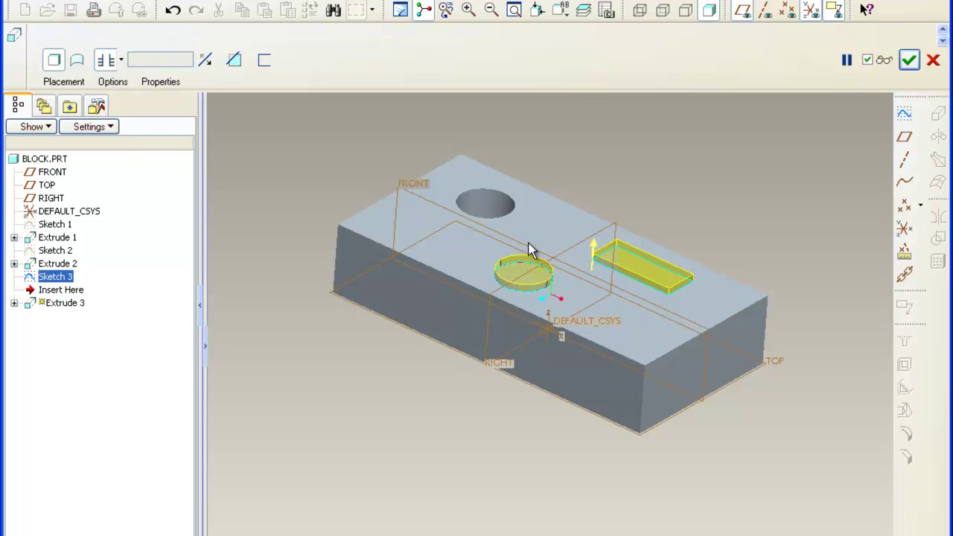
# Flip Extrude 3 down into the block, make it remove material, and apply the cut
pyautogui.click(208, 64)
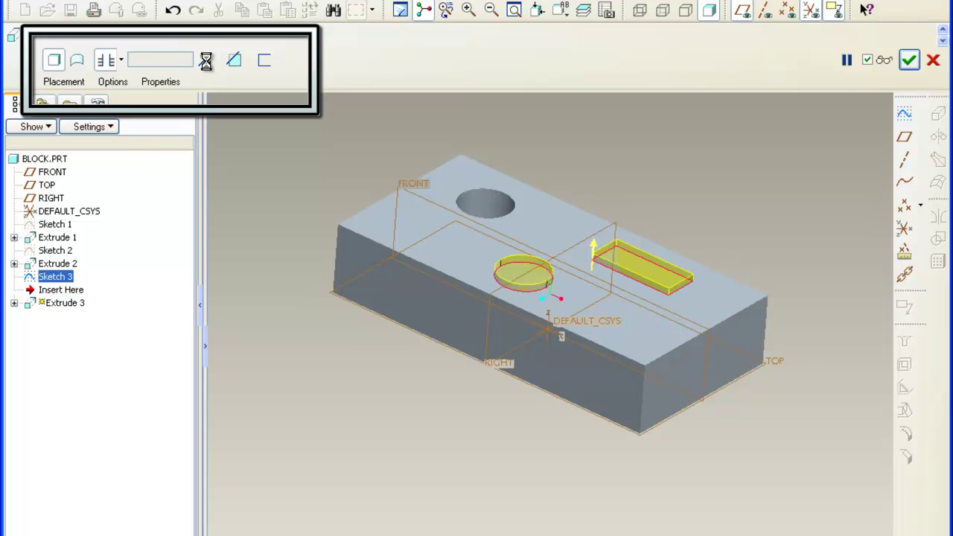
pyautogui.click(207, 64)
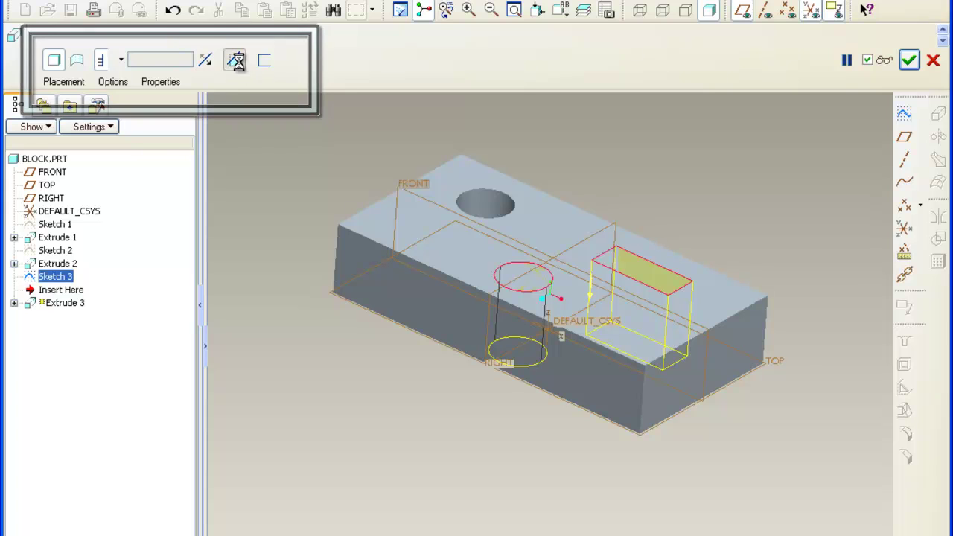
pyautogui.click(238, 64)
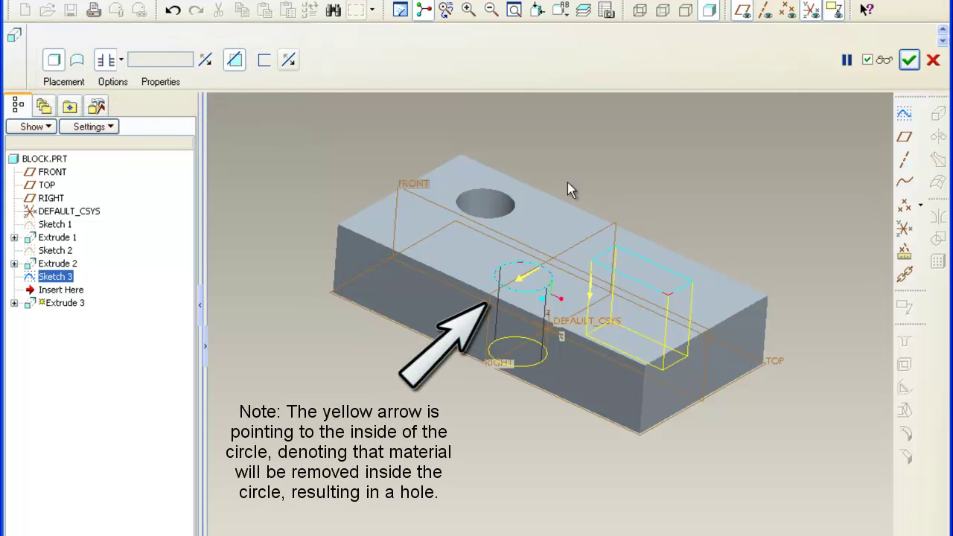
pyautogui.click(909, 61)
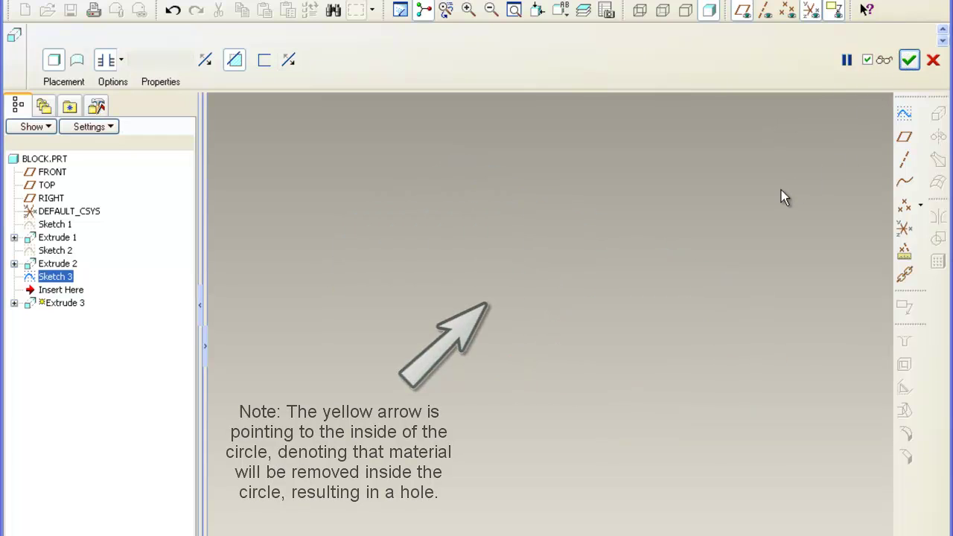
pyautogui.click(909, 61)
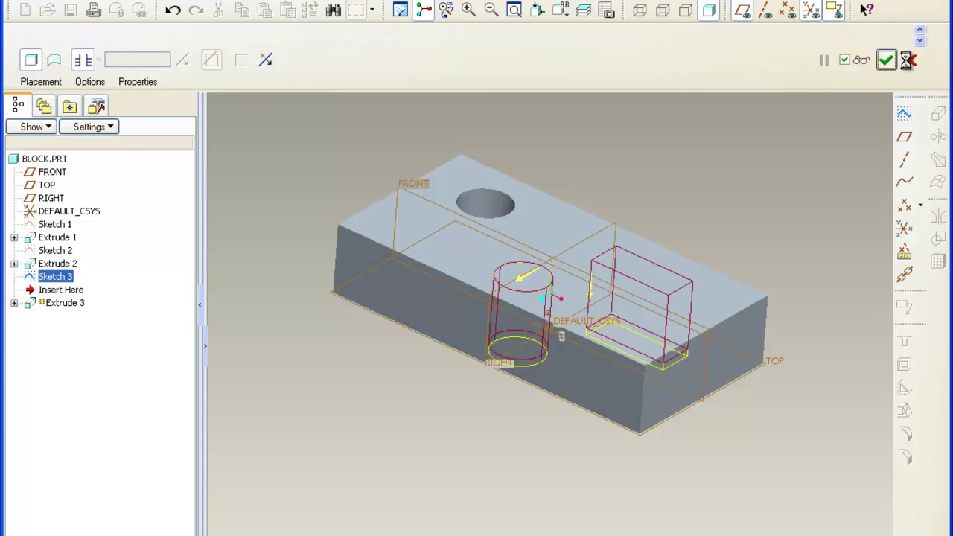
pyautogui.moveTo(641, 238); pyautogui.dragTo(607, 246, button='middle')
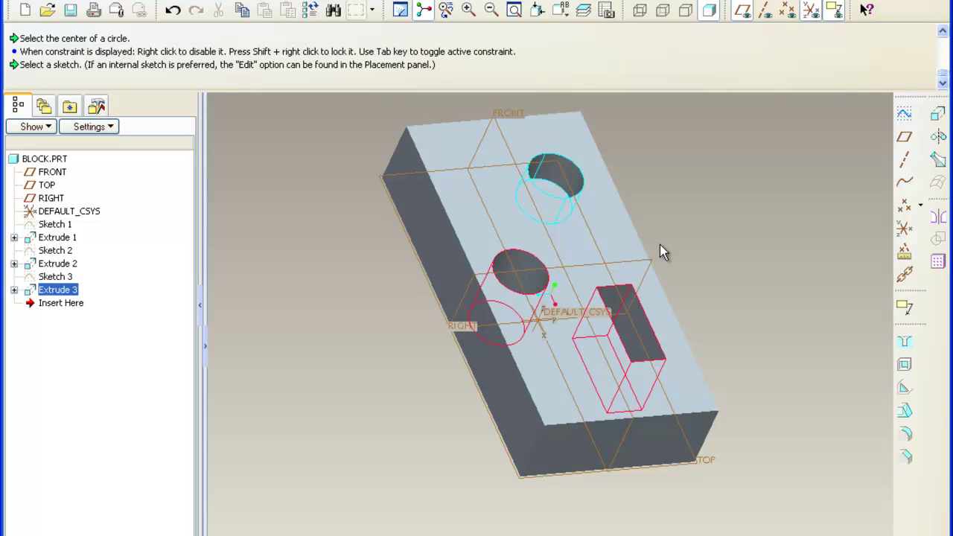
pyautogui.moveTo(660, 246); pyautogui.dragTo(593, 171, button='middle')
pyautogui.moveTo(602, 206); pyautogui.dragTo(603, 219, button='middle')
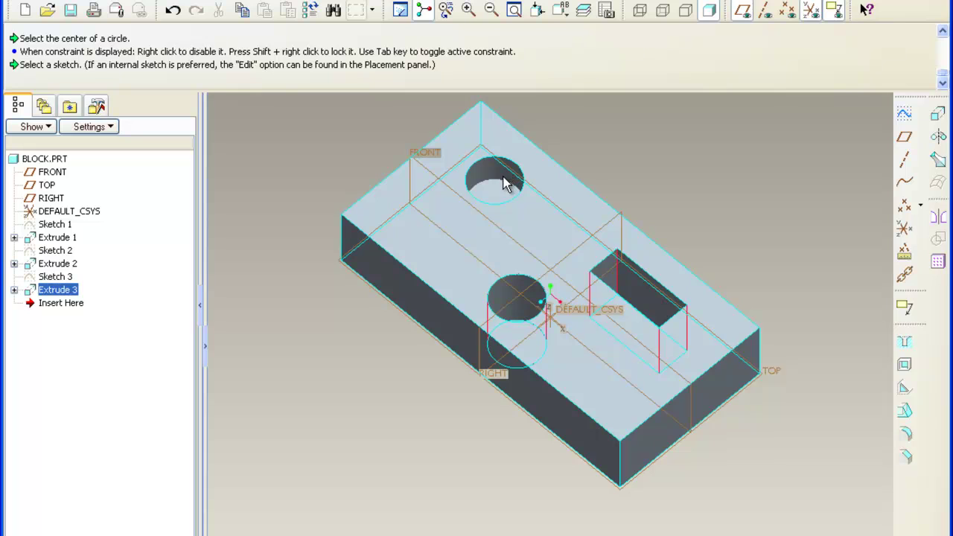